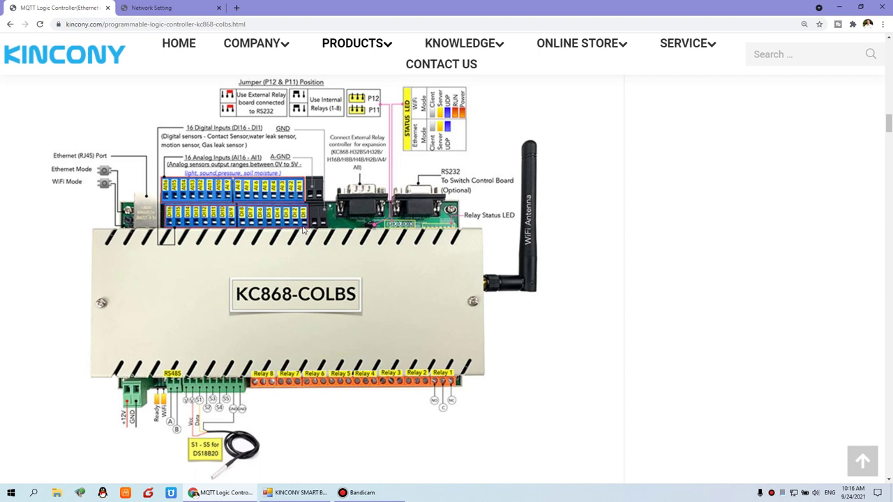
Step: Bring the KinCony Smart Board Controller window to the front over the KC868-COLBS page
{"action": "left_click", "coordinate": [296, 493]}
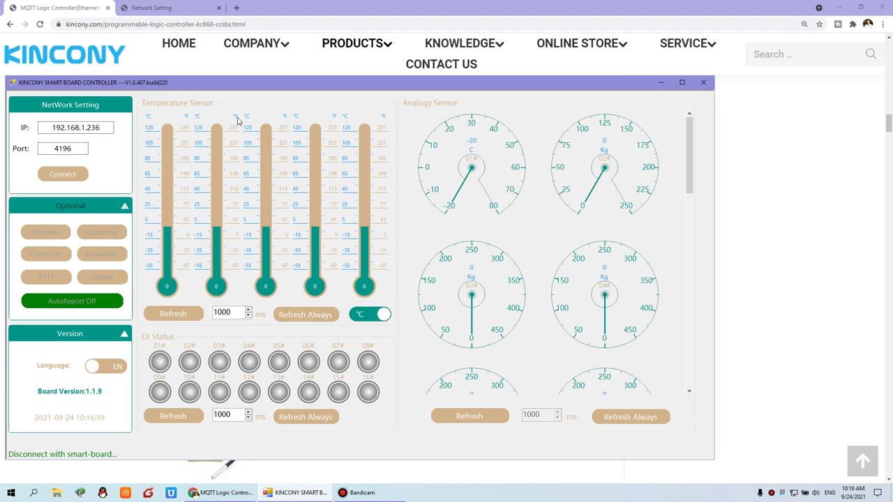
Step: Connect to the board at 192.168.1.236, port 4196, leaving auto-reporting switched off
{"action": "left_click", "coordinate": [88, 128]}
{"action": "left_click_drag", "start_coordinate": [53, 128], "coordinate": [106, 128]}
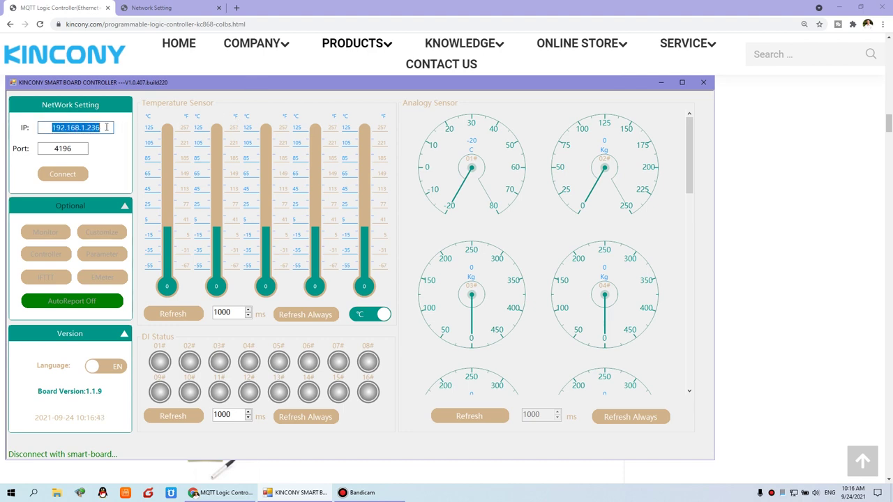
{"action": "left_click", "coordinate": [74, 148]}
{"action": "double_click", "coordinate": [73, 149]}
{"action": "left_click", "coordinate": [76, 148]}
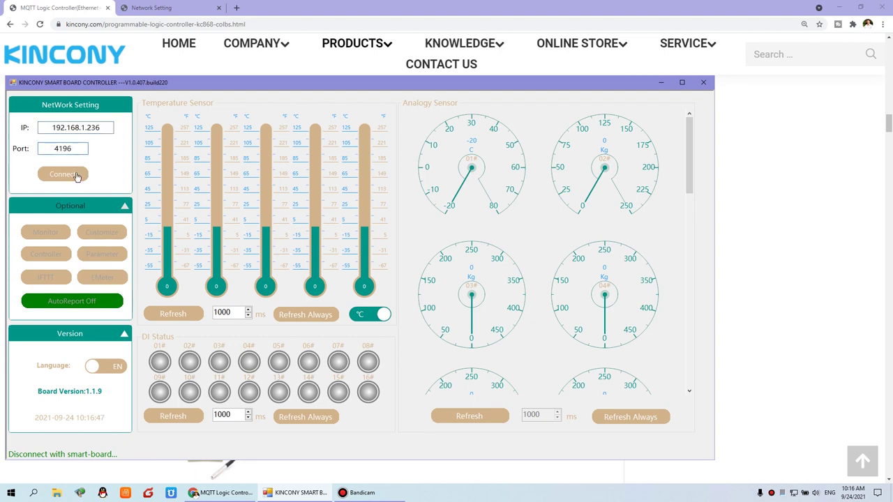
{"action": "left_click", "coordinate": [83, 175]}
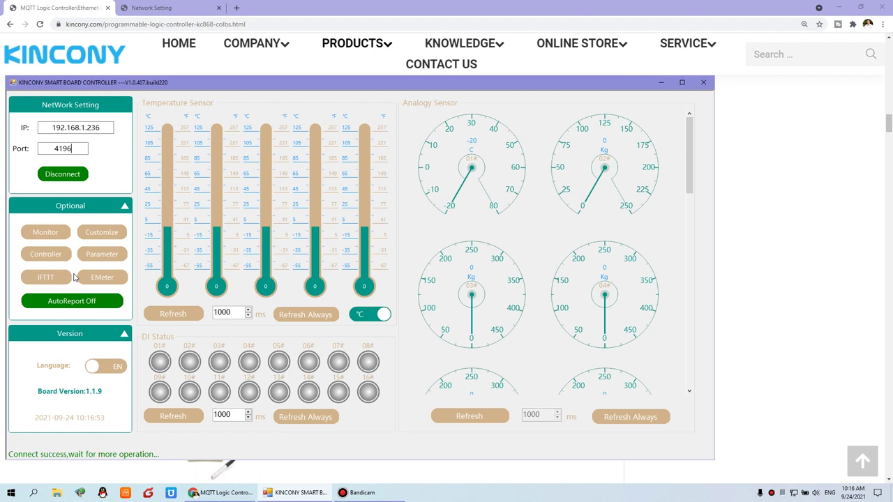
{"action": "left_click", "coordinate": [89, 304]}
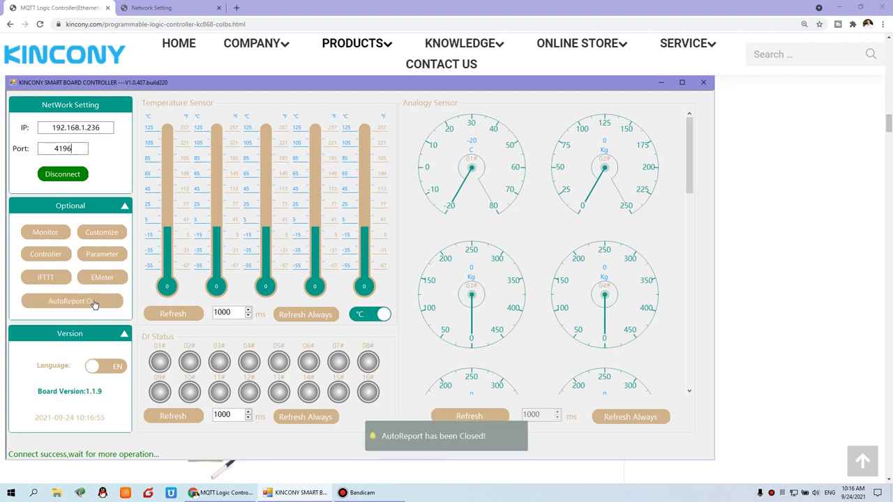
{"action": "left_click", "coordinate": [96, 303]}
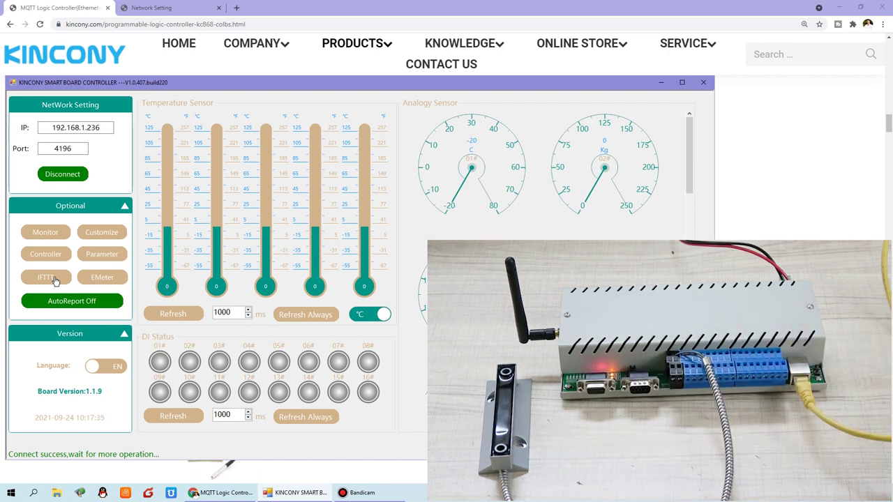
Step: Open the IFTTT page from the Optional panel, showing an empty rule list
{"action": "left_click", "coordinate": [62, 279]}
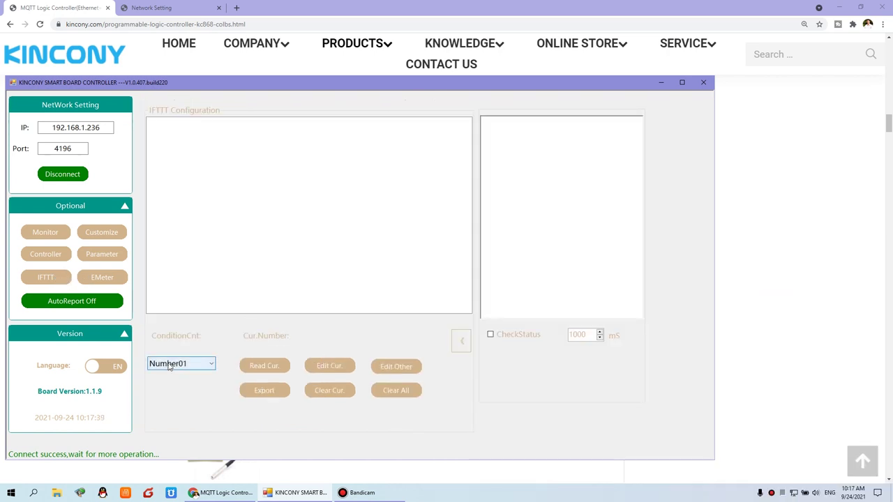
Step: Open the IFTTT SETUP dialog for rule Number01 with EdgeP as the IN01 trigger
{"action": "left_click", "coordinate": [336, 367]}
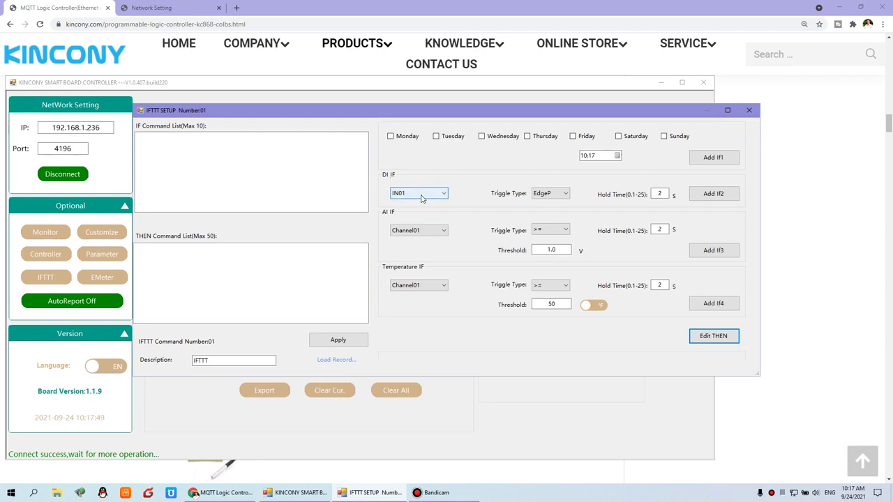
{"action": "left_click", "coordinate": [557, 198]}
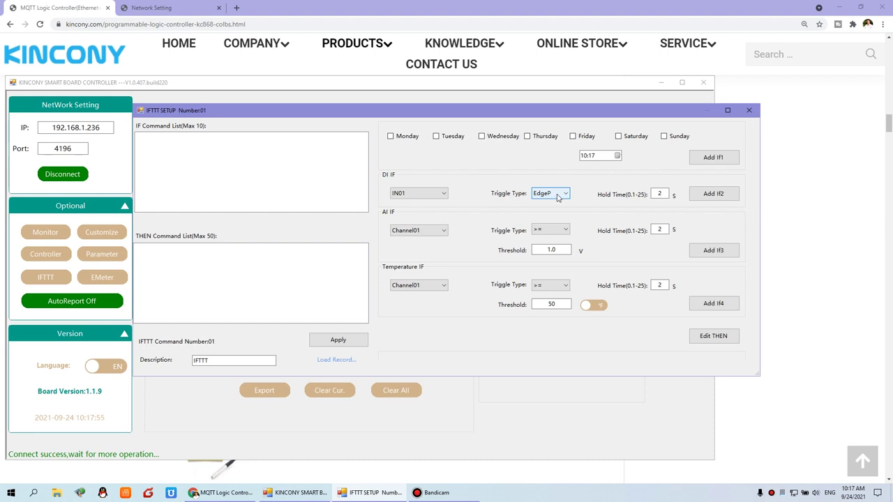
Step: Add an IN01 EdgeP condition with 0.1 s hold time to rule Number01
{"action": "double_click", "coordinate": [659, 195]}
{"action": "left_click", "coordinate": [729, 199]}
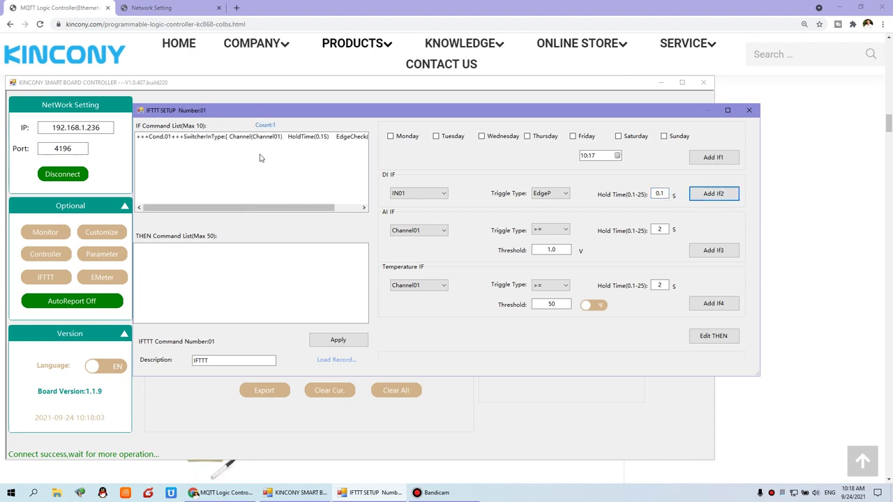
{"action": "left_click", "coordinate": [727, 338]}
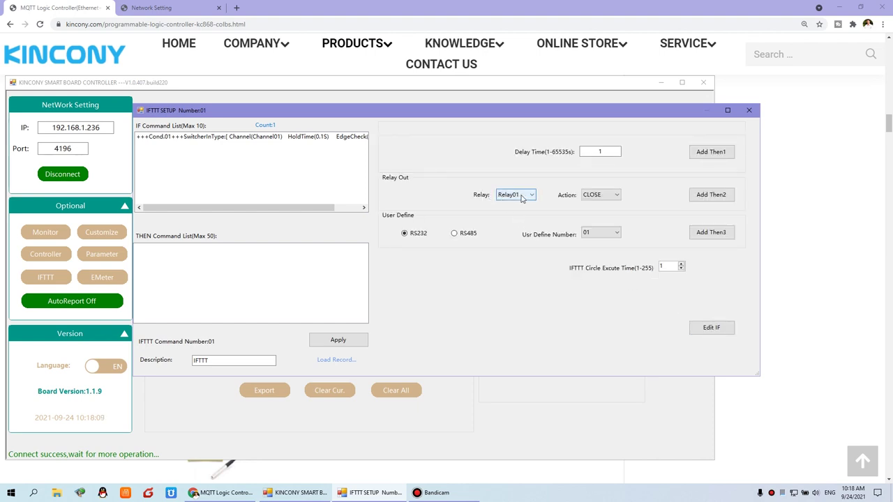
Step: Add a Relay01 OPEN action to rule Number01 and apply it to the board
{"action": "left_click", "coordinate": [601, 195]}
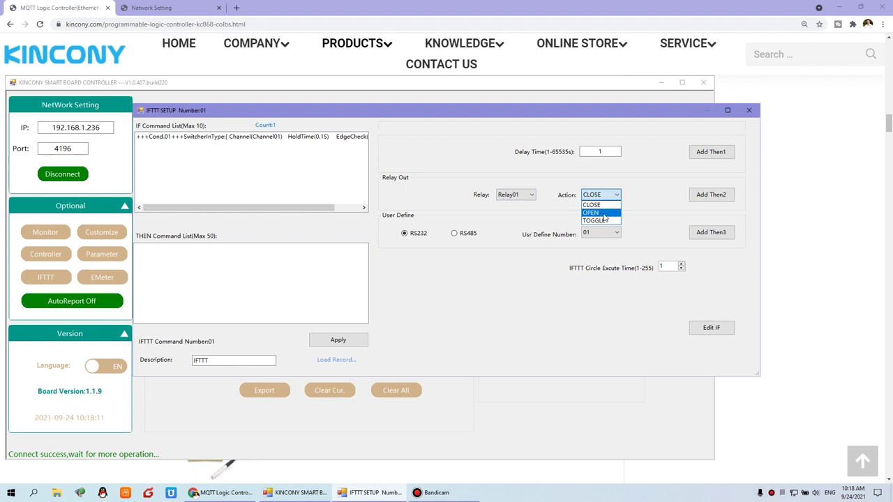
{"action": "left_click", "coordinate": [600, 213]}
{"action": "left_click", "coordinate": [728, 196]}
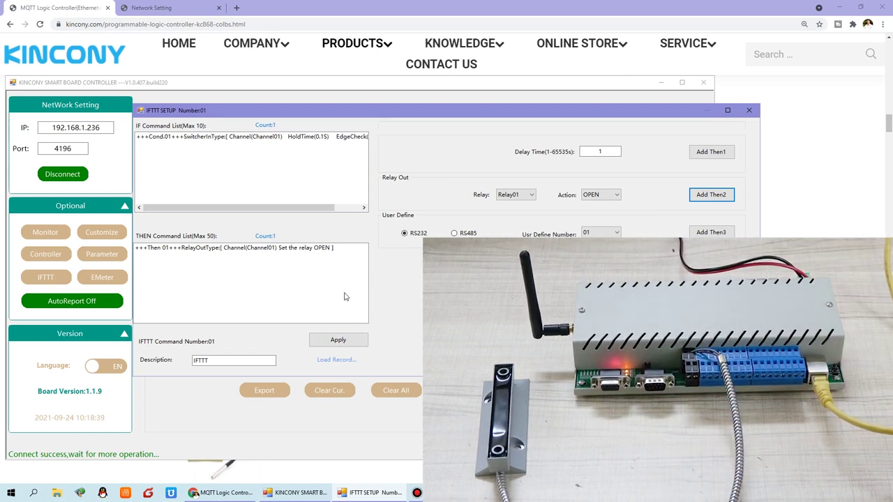
{"action": "left_click", "coordinate": [358, 346]}
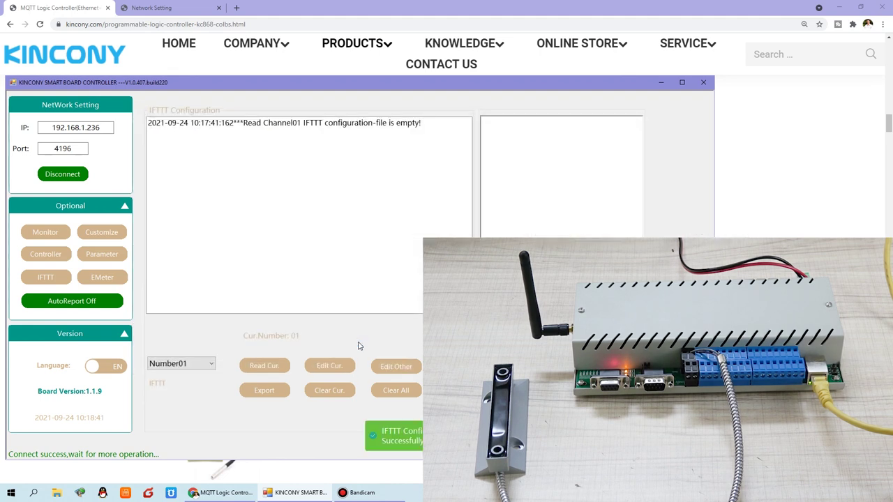
Step: Check the live sensor monitor, then go back to the IFTTT page listing Number01
{"action": "left_click", "coordinate": [59, 234]}
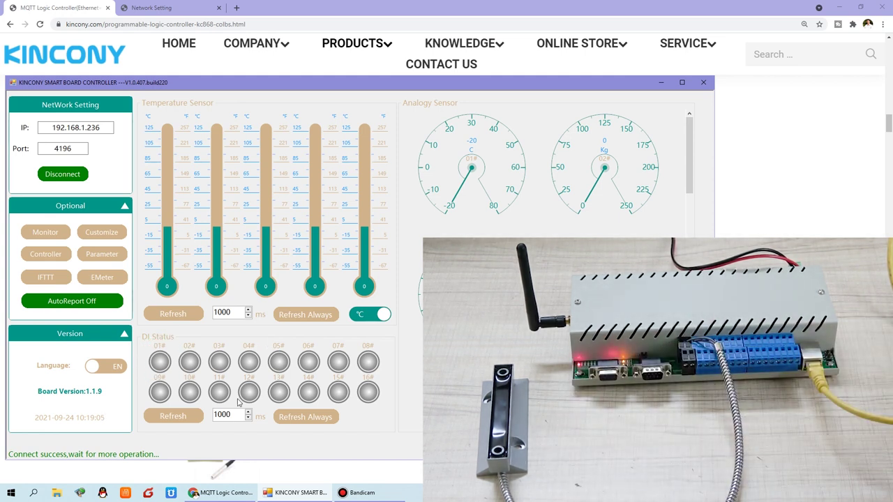
{"action": "left_click", "coordinate": [46, 278]}
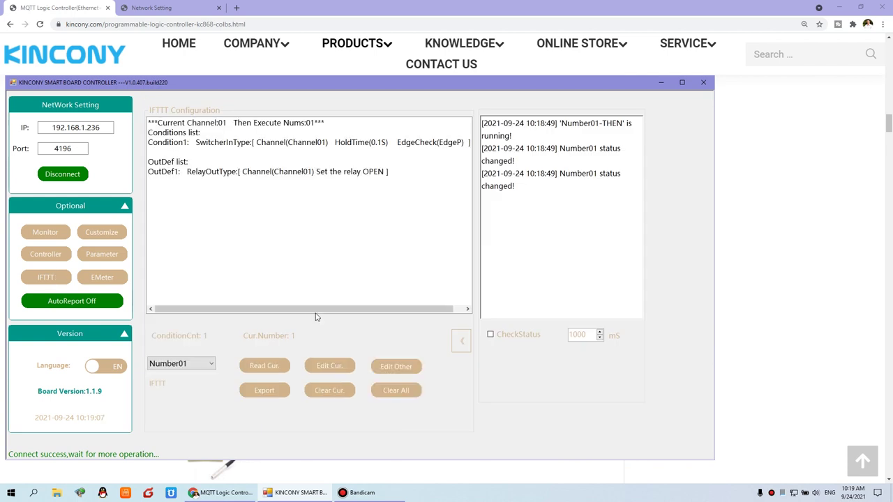
Step: Select rule Number02 and open its IFTTT SETUP dialog
{"action": "left_click", "coordinate": [209, 365]}
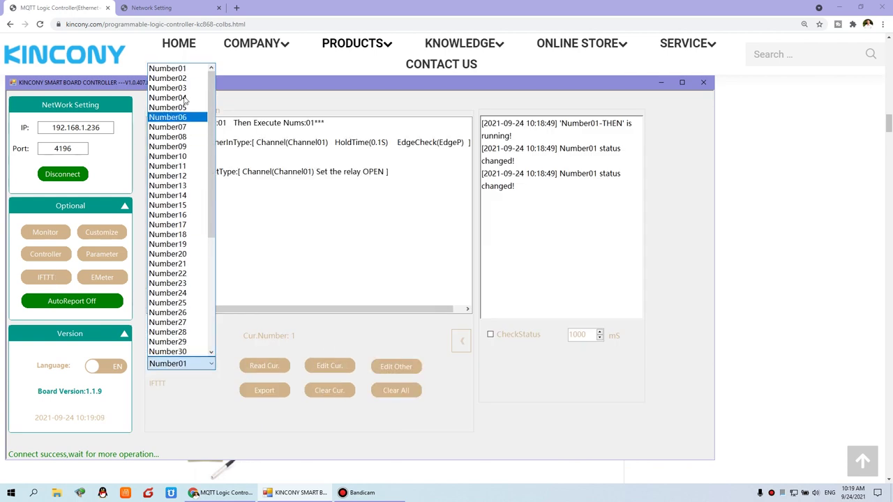
{"action": "left_click", "coordinate": [170, 78]}
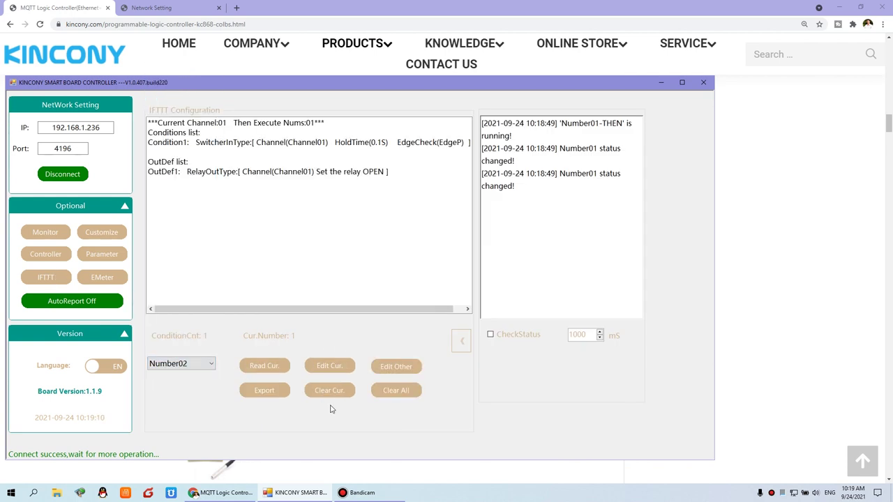
{"action": "left_click", "coordinate": [329, 366]}
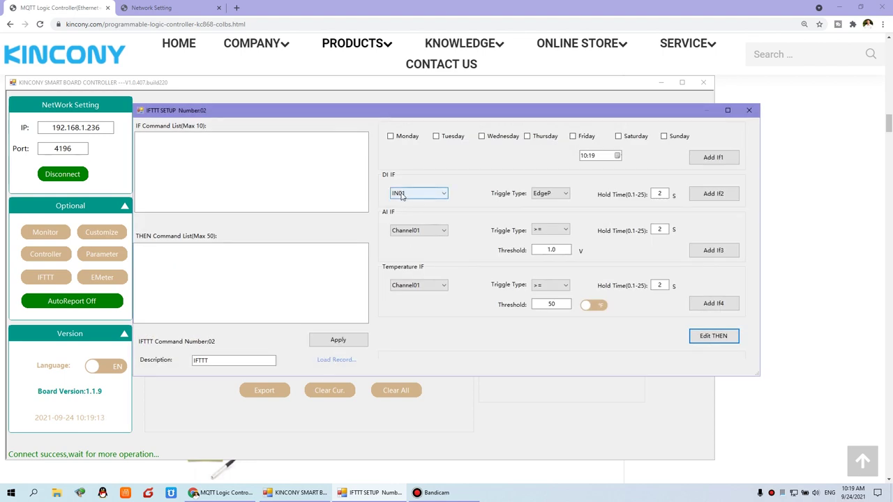
Step: Give rule Number02 an IN01 EdgeN condition with 0.1 s hold time
{"action": "left_click", "coordinate": [563, 195]}
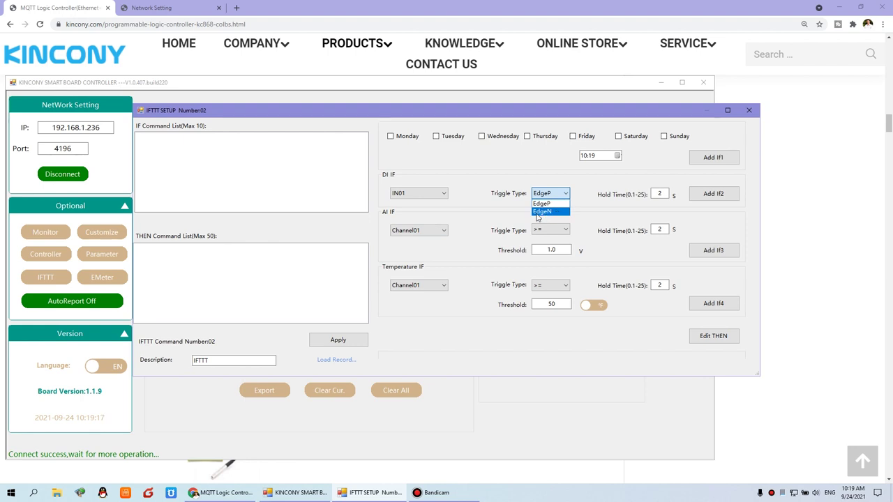
{"action": "left_click", "coordinate": [554, 211]}
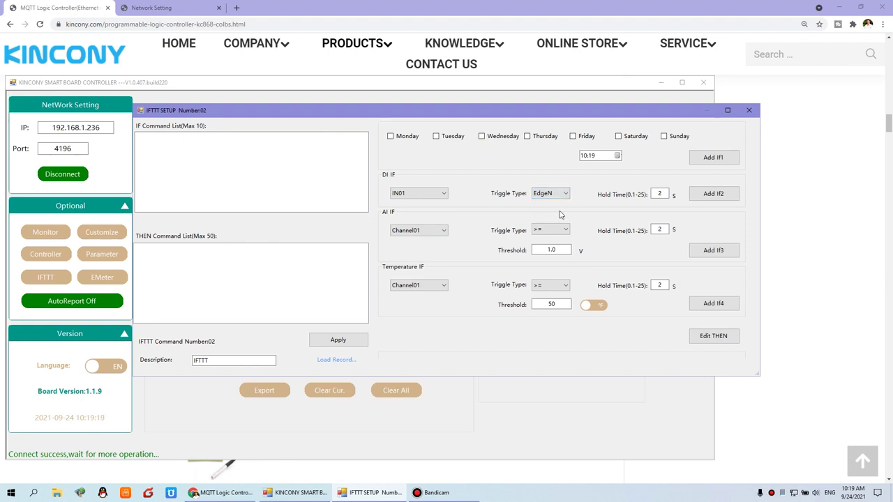
{"action": "double_click", "coordinate": [661, 194]}
{"action": "left_click", "coordinate": [696, 195]}
{"action": "left_click", "coordinate": [714, 336]}
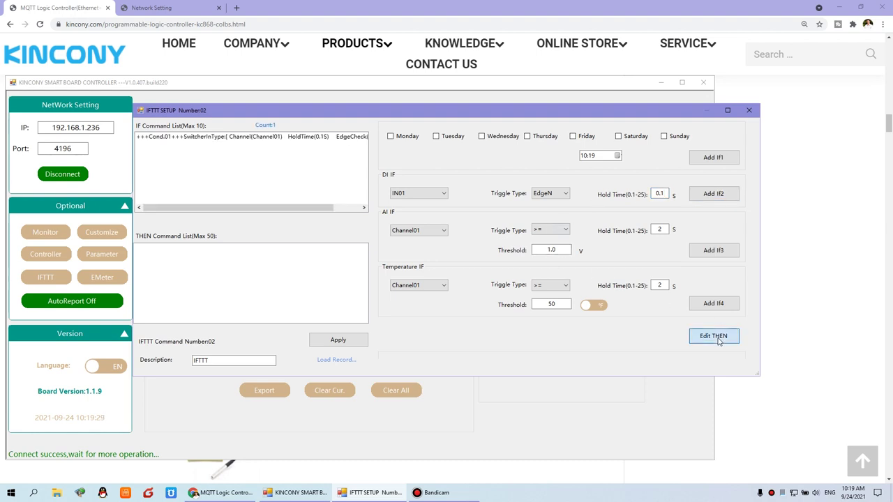
{"action": "left_click", "coordinate": [586, 195]}
Step: Add a Relay01 CLOSE action to rule Number02, apply it, and switch to Monitor
{"action": "left_click", "coordinate": [579, 202]}
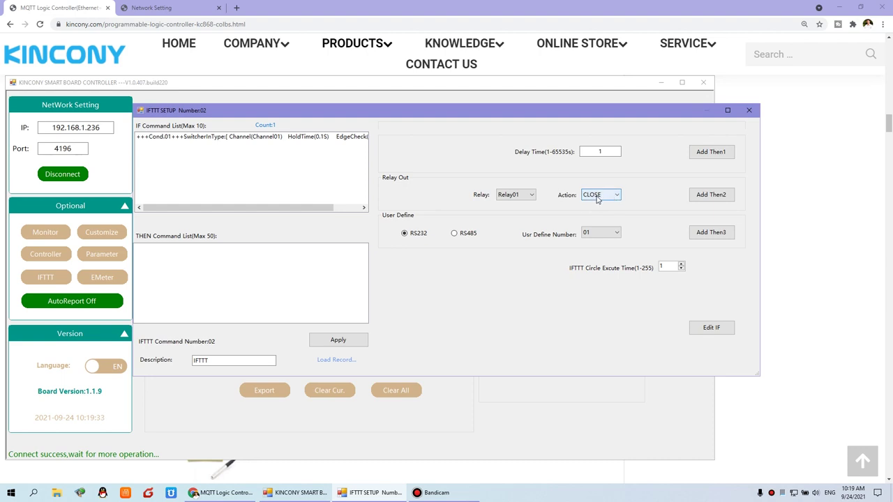
{"action": "left_click", "coordinate": [720, 330]}
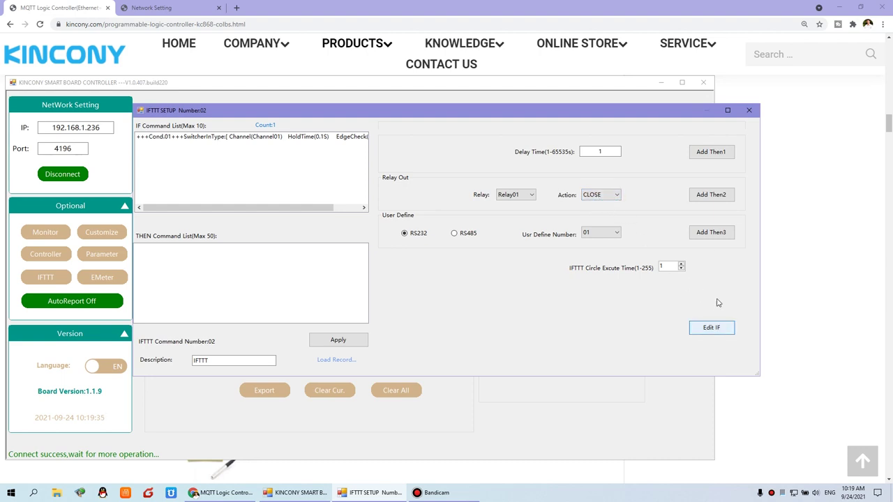
{"action": "left_click", "coordinate": [709, 194]}
{"action": "left_click", "coordinate": [357, 341]}
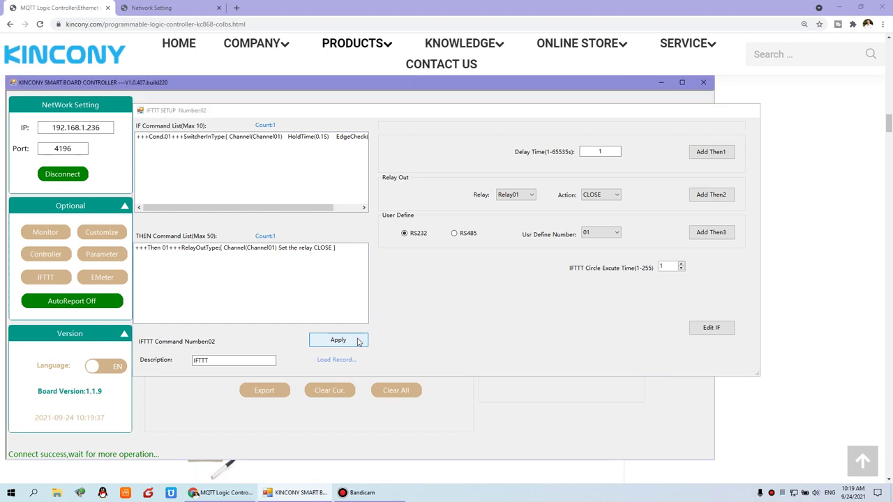
{"action": "left_click", "coordinate": [37, 235]}
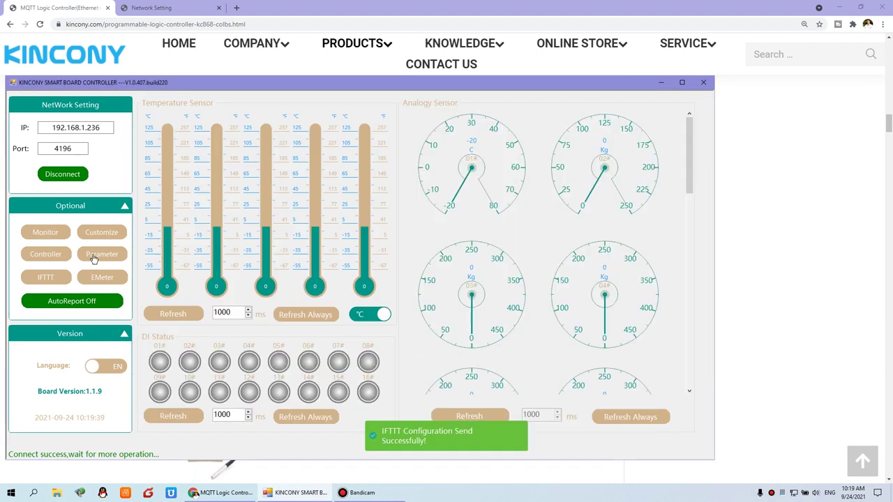